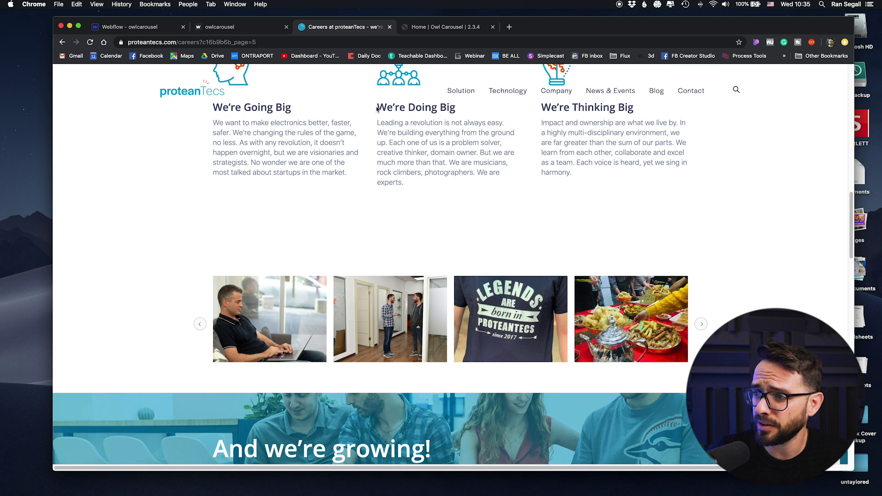
Page the proteanTecs photo carousel back twice, forward twice, back once, then view the Owl Carousel 2.3.4 homepage.
scroll(375, 177, up, 6)
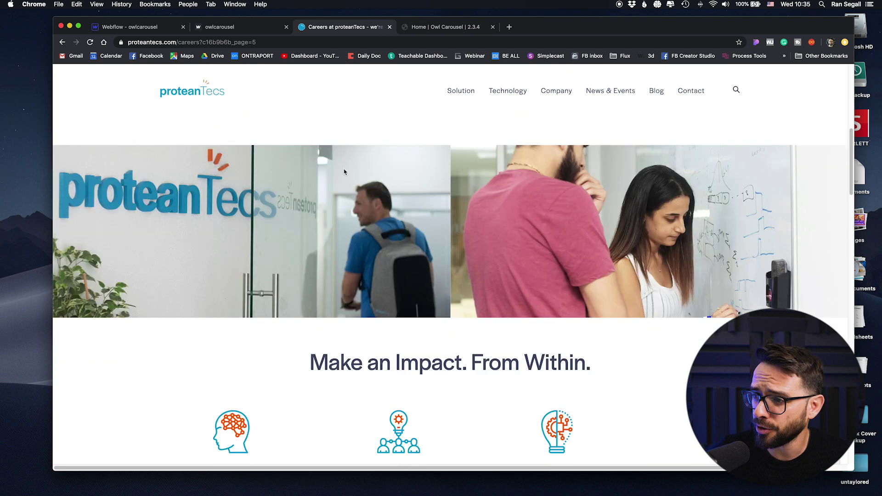
scroll(419, 175, down, 10)
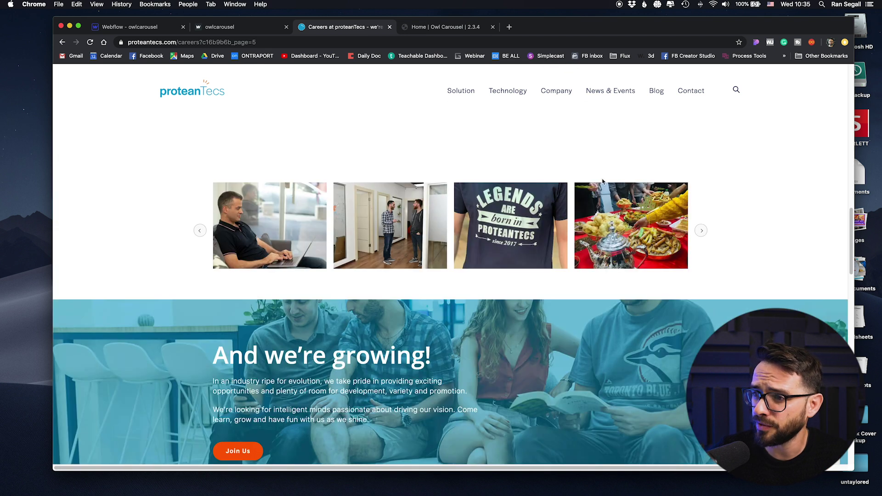
click(200, 231)
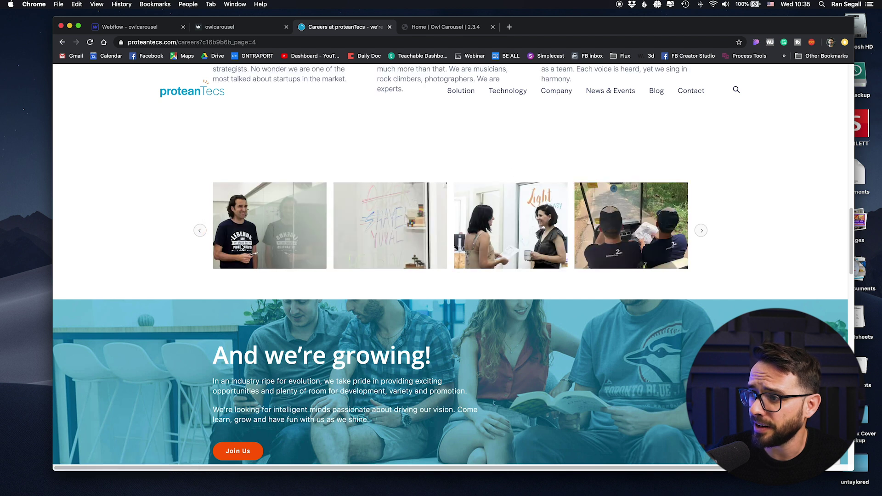
click(200, 231)
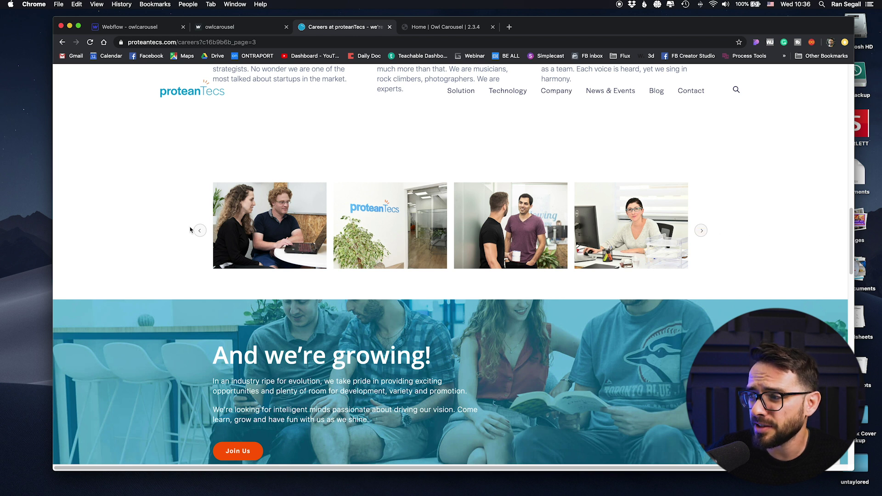
click(701, 231)
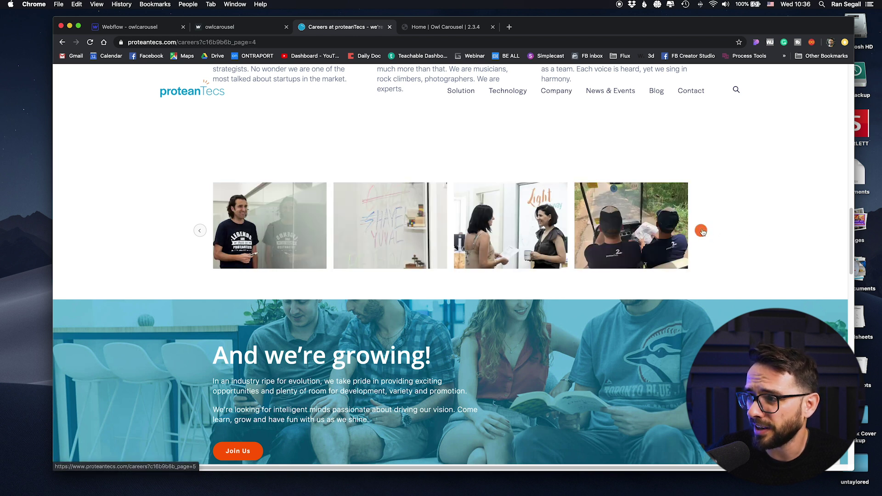
click(701, 231)
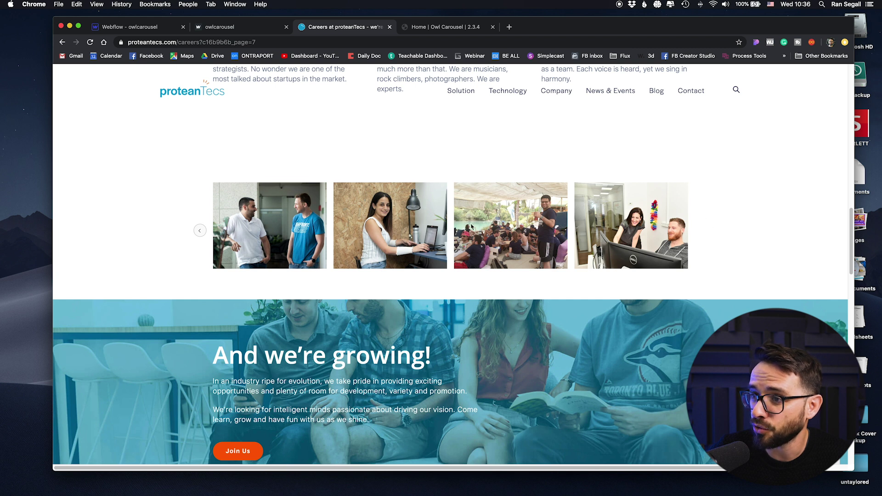
click(199, 231)
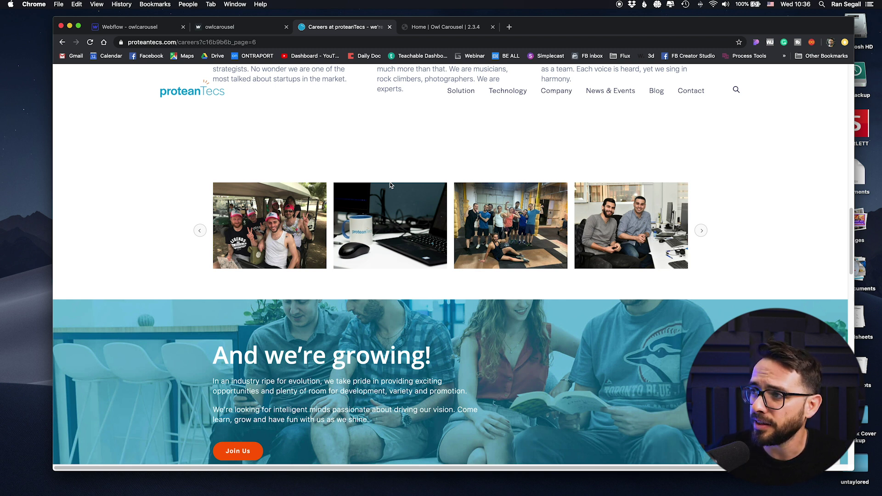
click(419, 28)
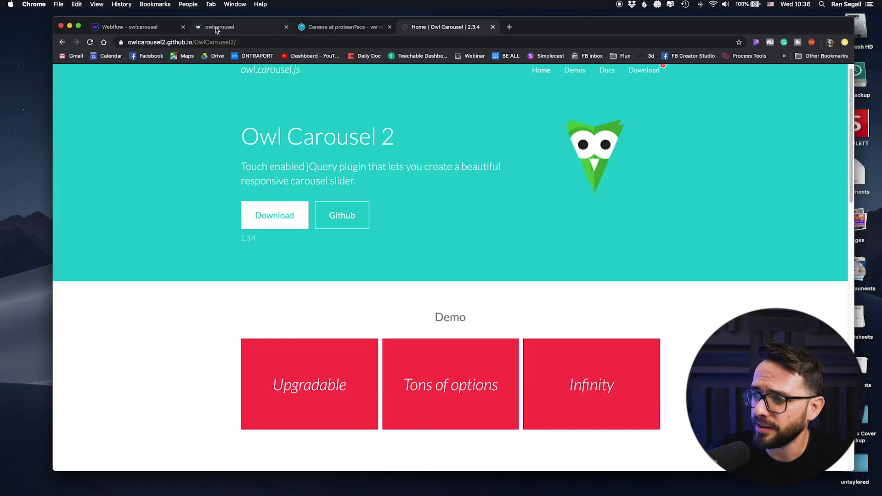
View the published owlcarousel demo and slide its cards forward one step.
click(217, 26)
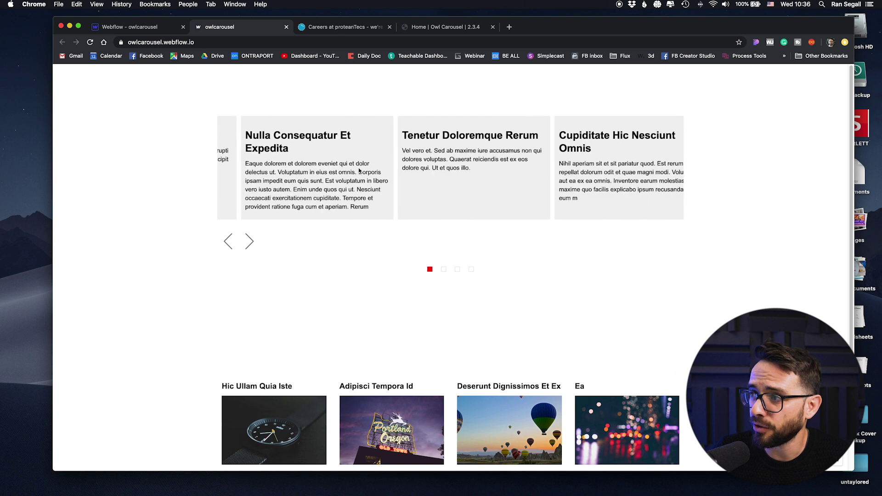
click(249, 241)
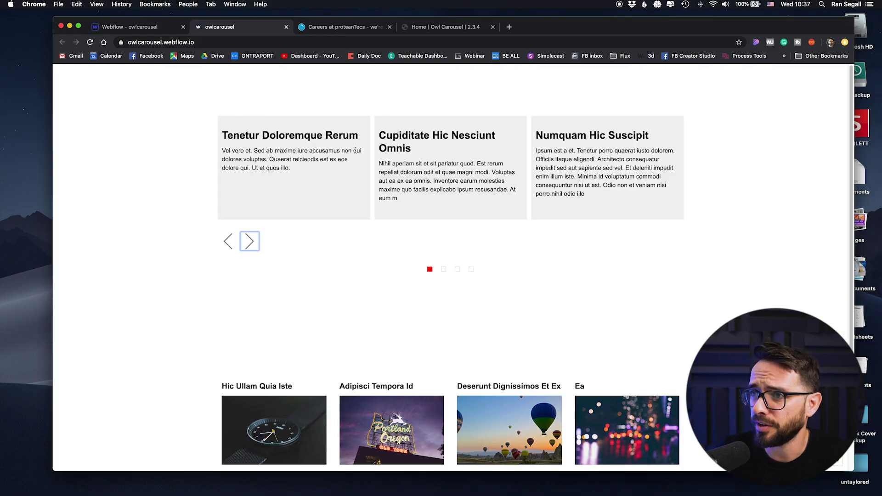
scroll(363, 151, down, 3)
scroll(363, 151, up, 3)
click(138, 28)
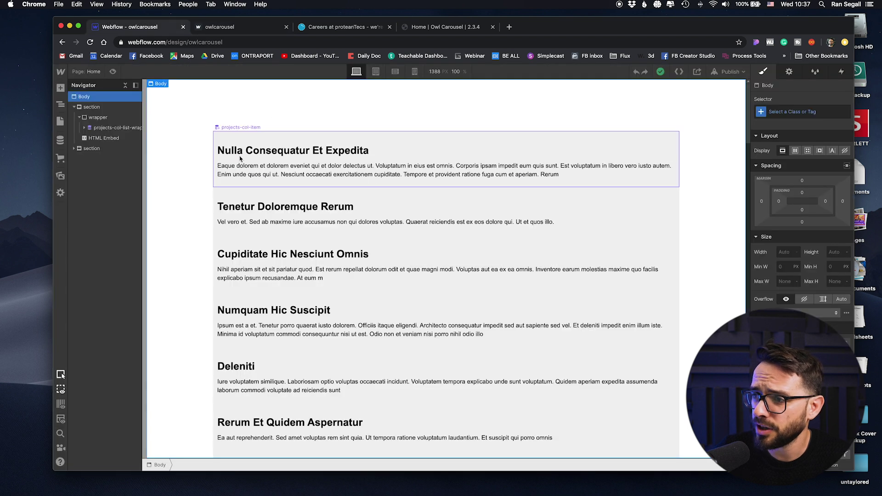
scroll(249, 170, down, 6)
scroll(313, 177, up, 6)
click(215, 146)
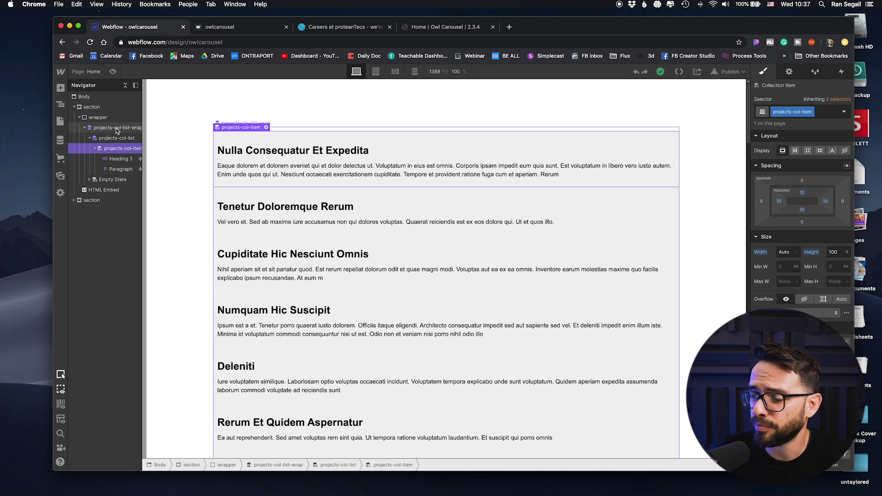
click(117, 129)
scroll(338, 367, down, 5)
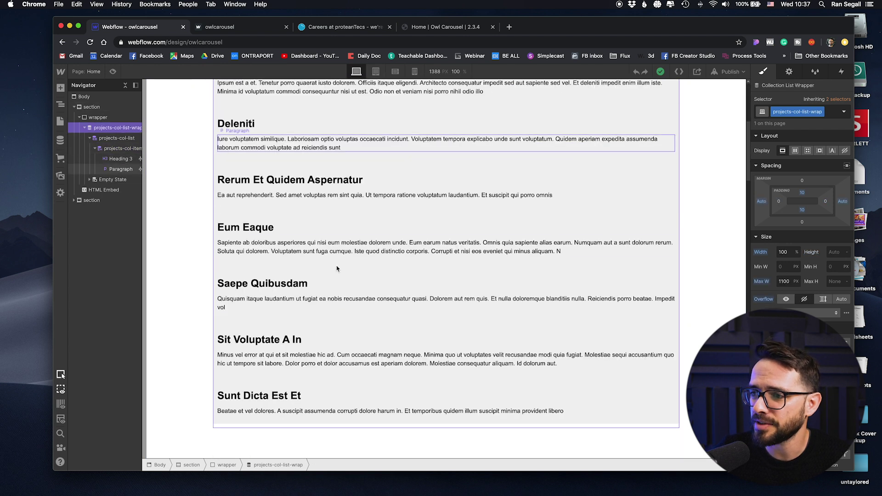
scroll(344, 291, down, 4)
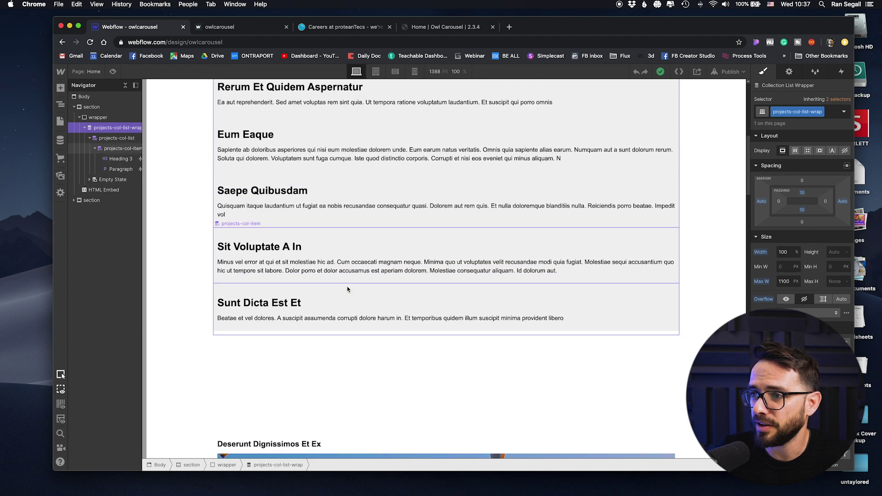
scroll(338, 262, up, 10)
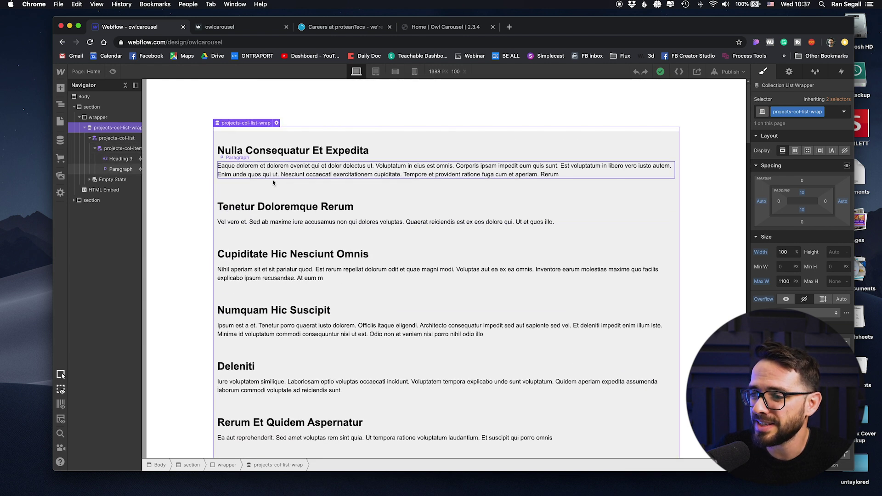
scroll(353, 157, down, 11)
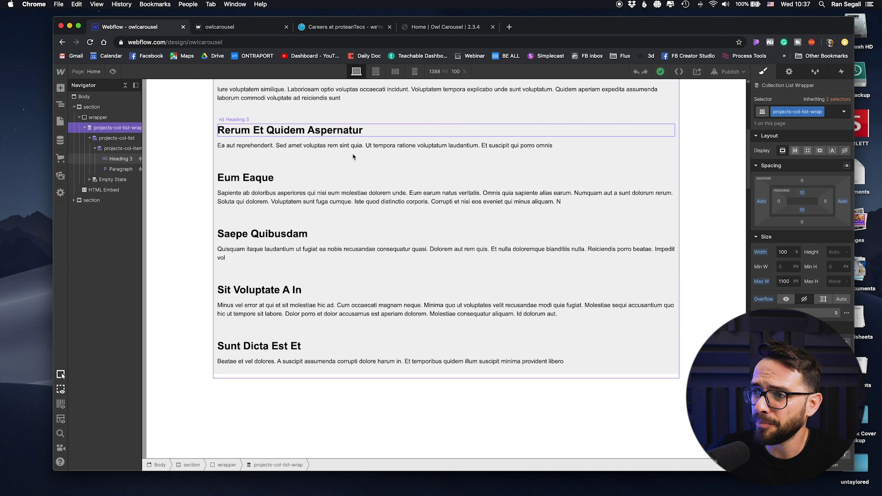
scroll(354, 158, down, 6)
scroll(313, 154, up, 16)
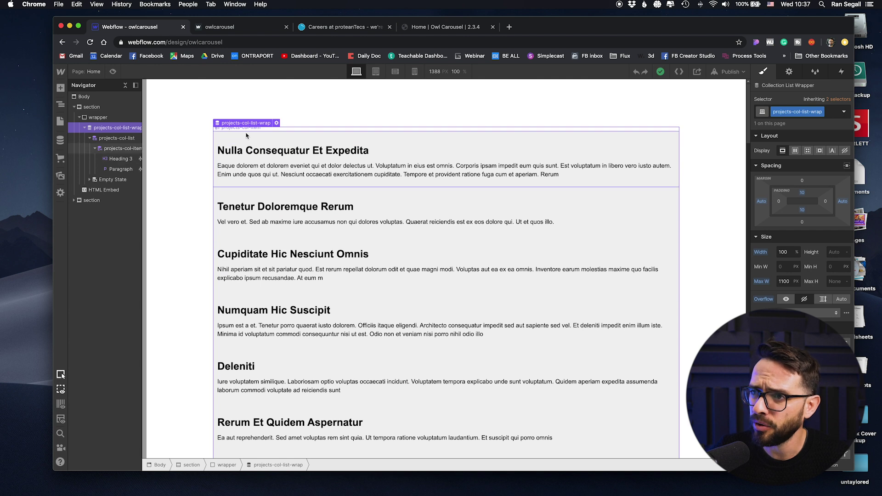
Inspect the Owl Carousel script in the Home page's Before </body> tag custom code, then close the settings.
click(59, 122)
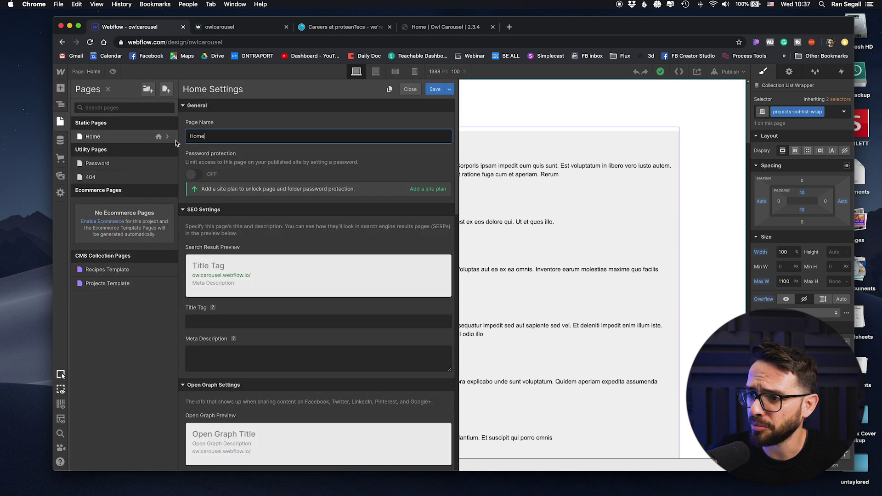
scroll(341, 136, down, 15)
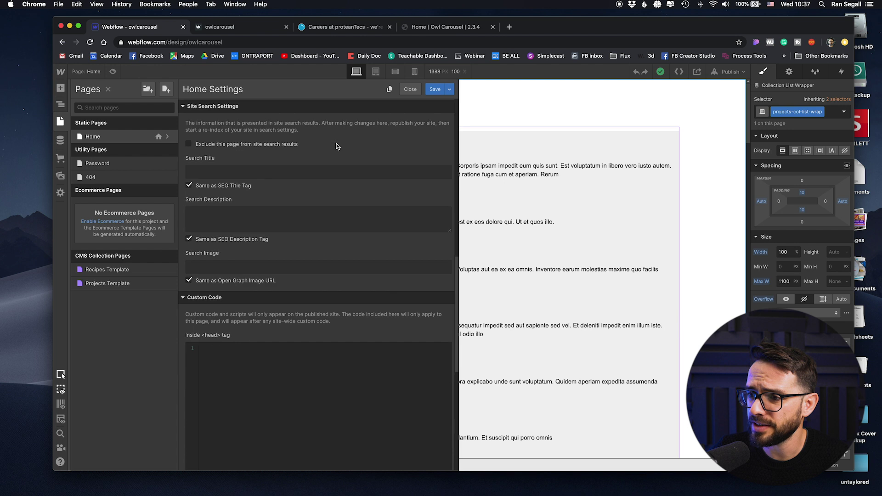
scroll(381, 184, down, 5)
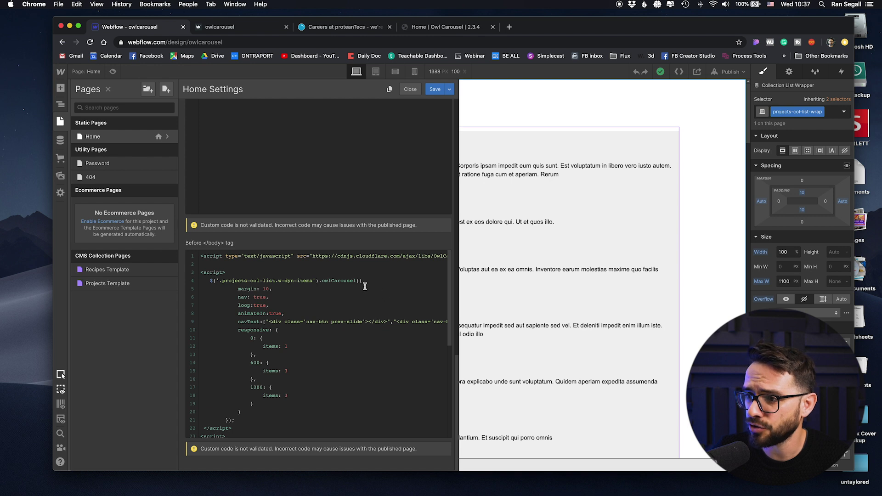
scroll(292, 274, down, 3)
scroll(291, 274, up, 3)
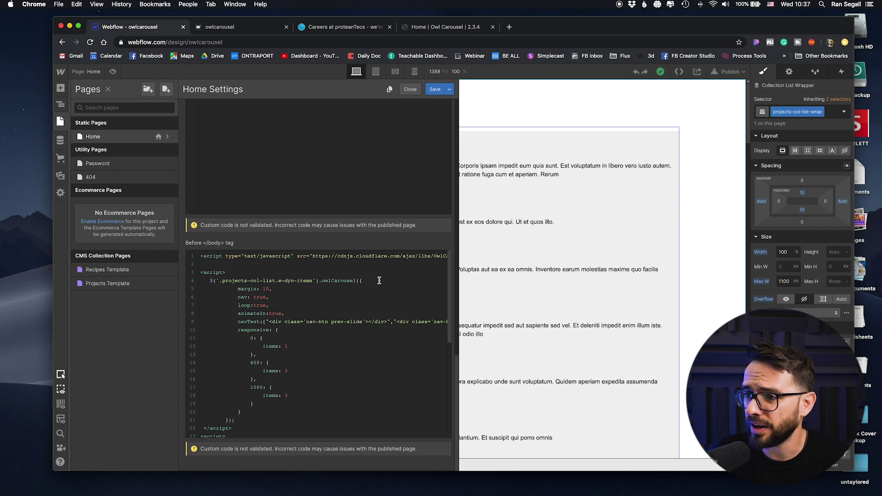
key(z)
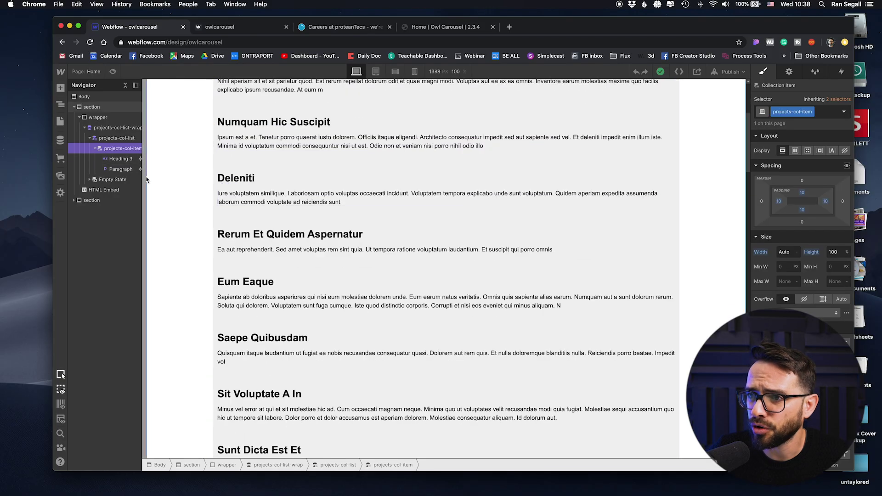
Open the code editor of the HTML Embed below the collection list.
click(106, 191)
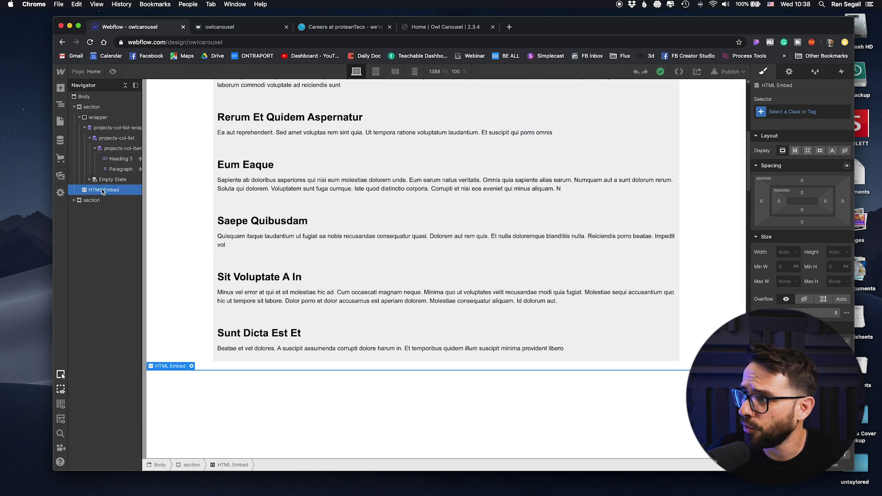
click(789, 72)
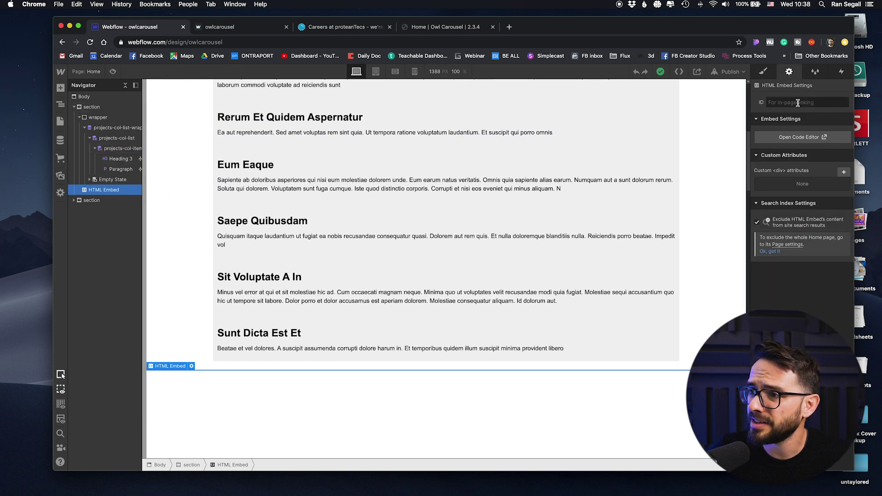
click(803, 136)
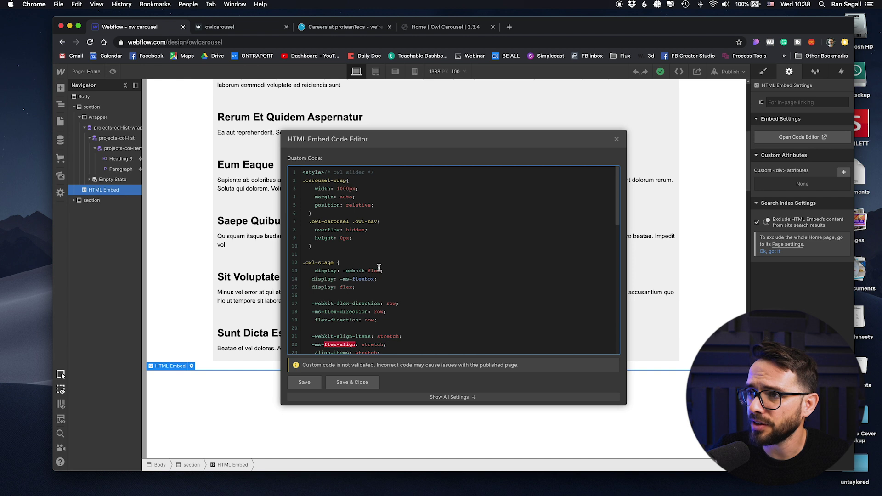
Advance the live owlcarousel site's carousel three times to its last page, then return to the embed code.
click(260, 26)
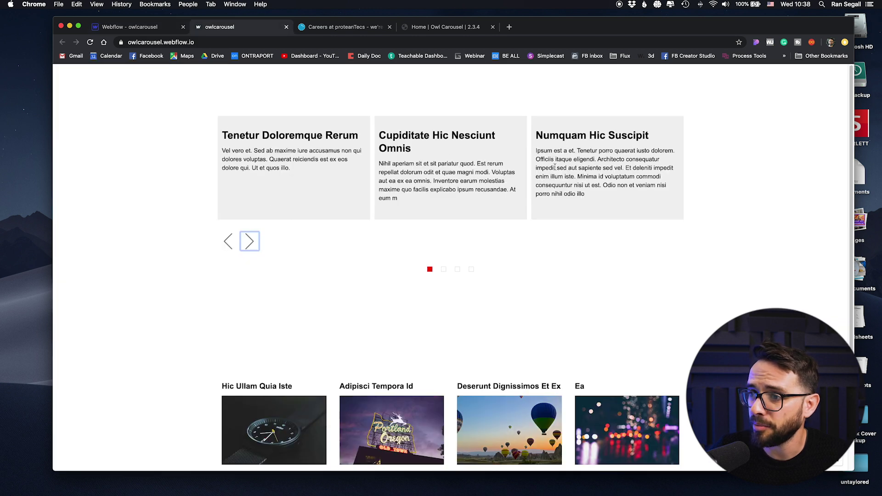
click(255, 244)
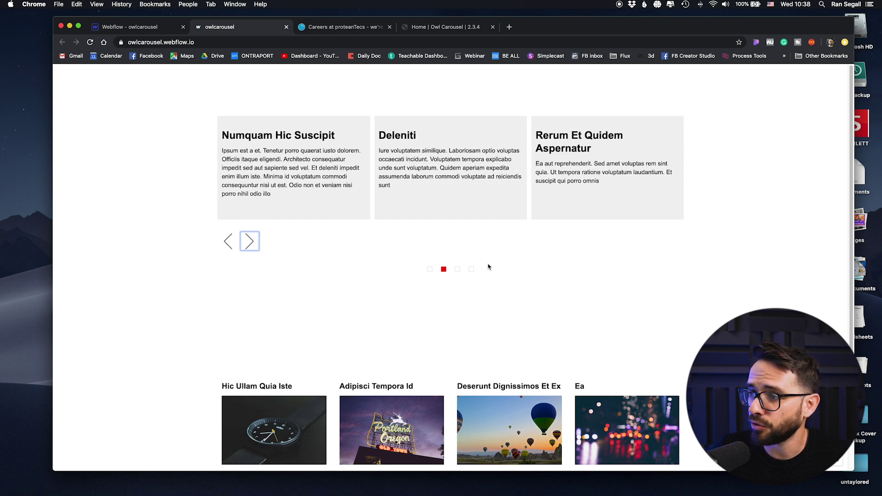
click(456, 270)
click(472, 270)
click(157, 28)
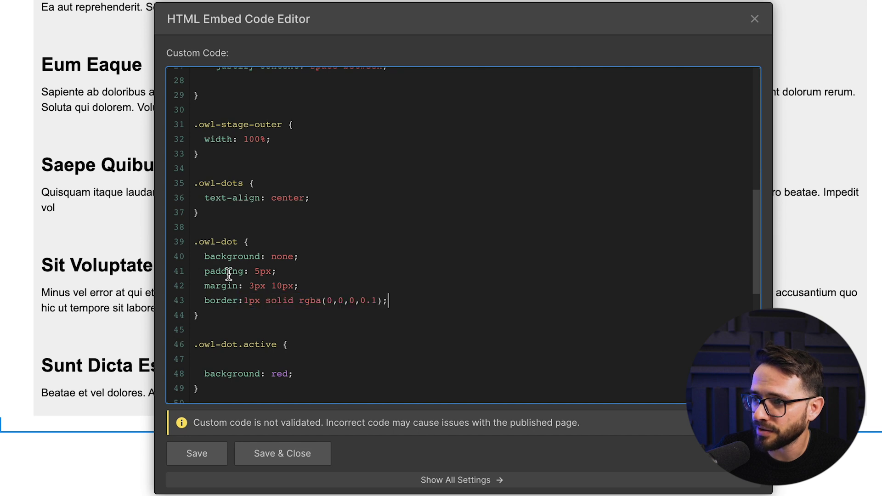
drag(195, 236, 310, 323)
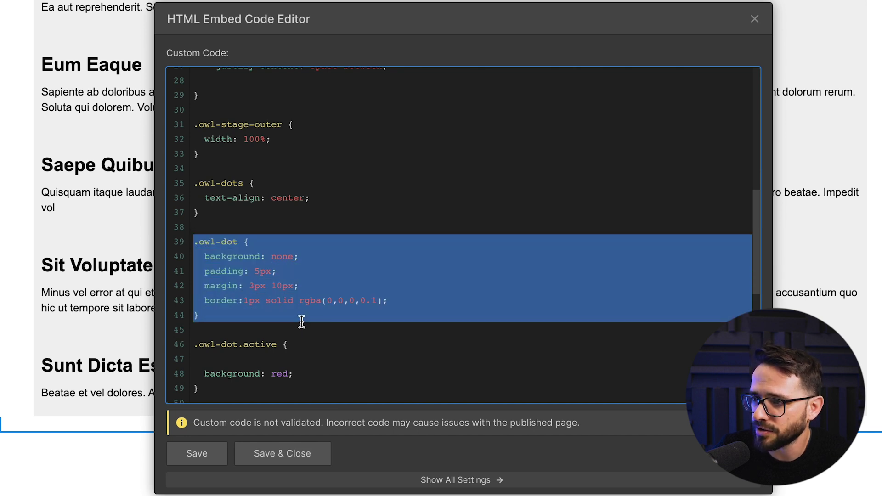
click(302, 322)
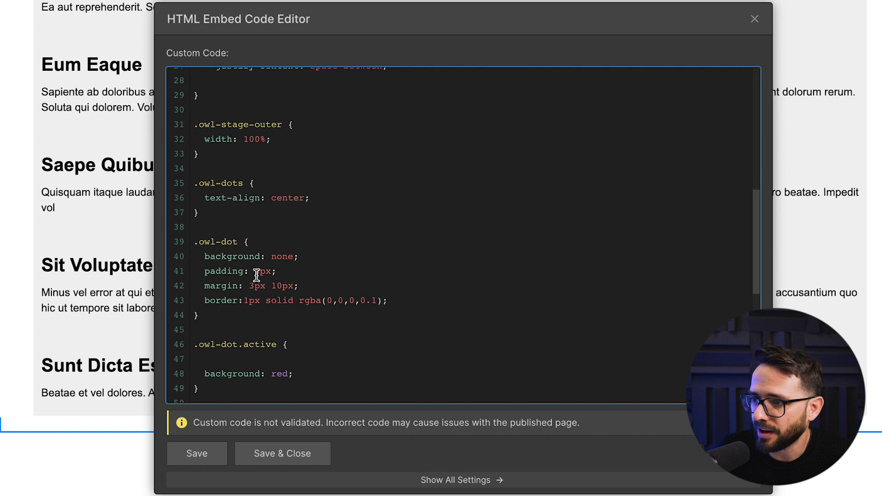